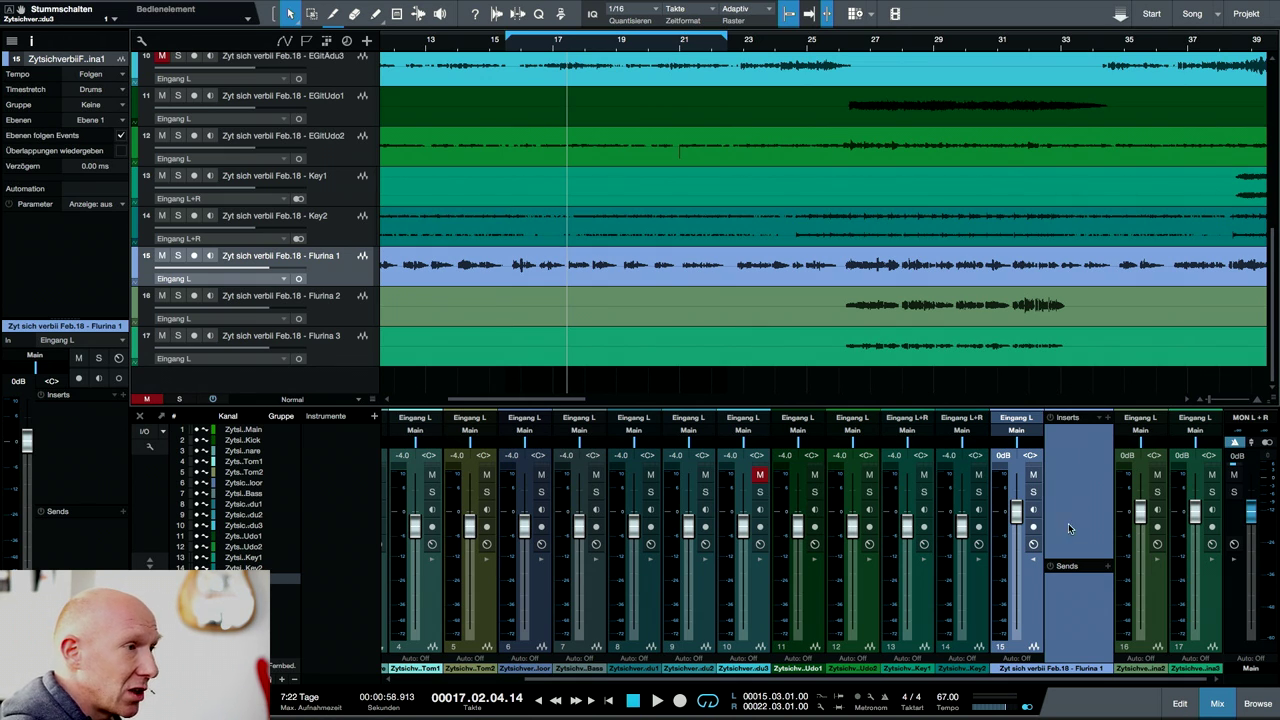
Step: Add an effects channel to the mixer and name it Vocal Delay
right_click(1060, 602)
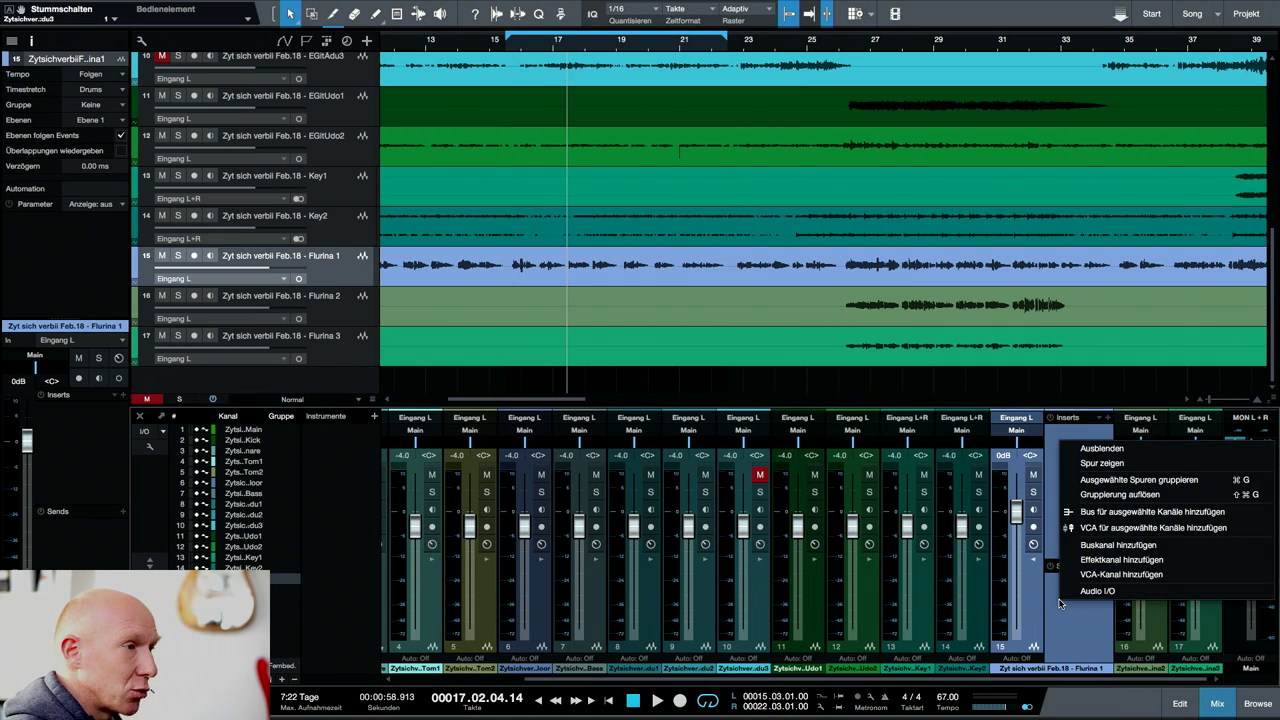
left_click(1118, 560)
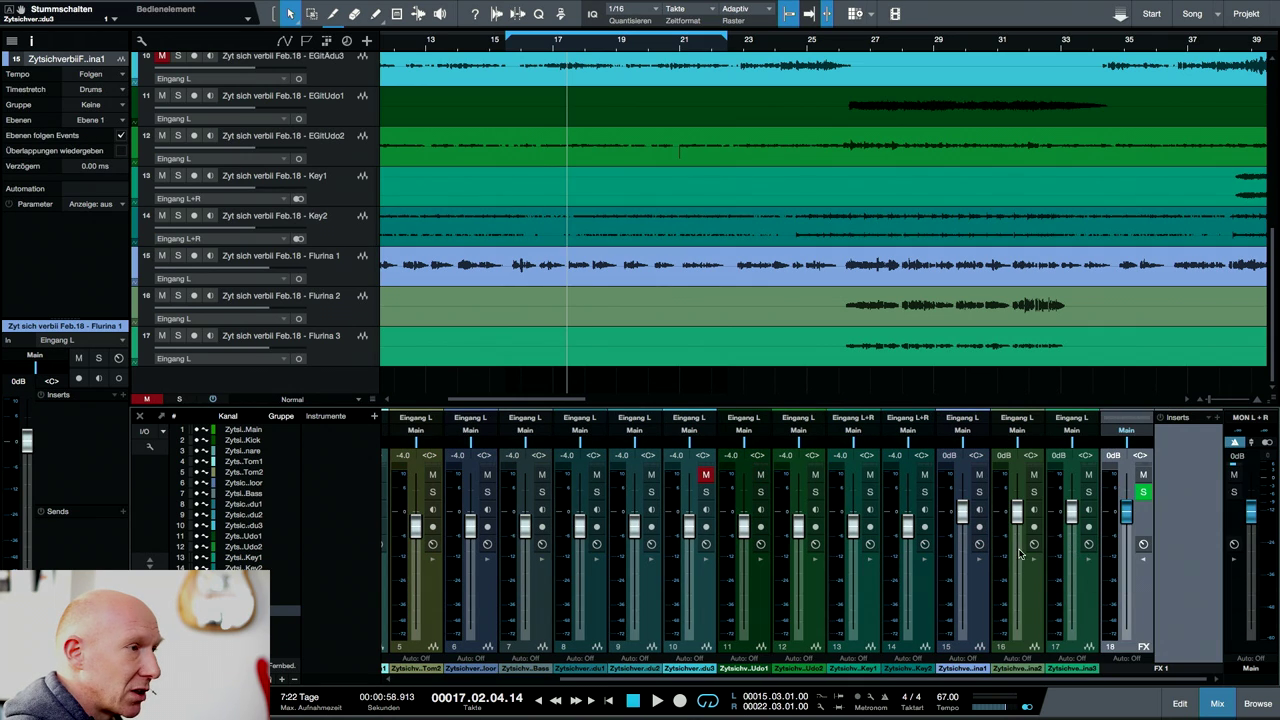
left_click(979, 560)
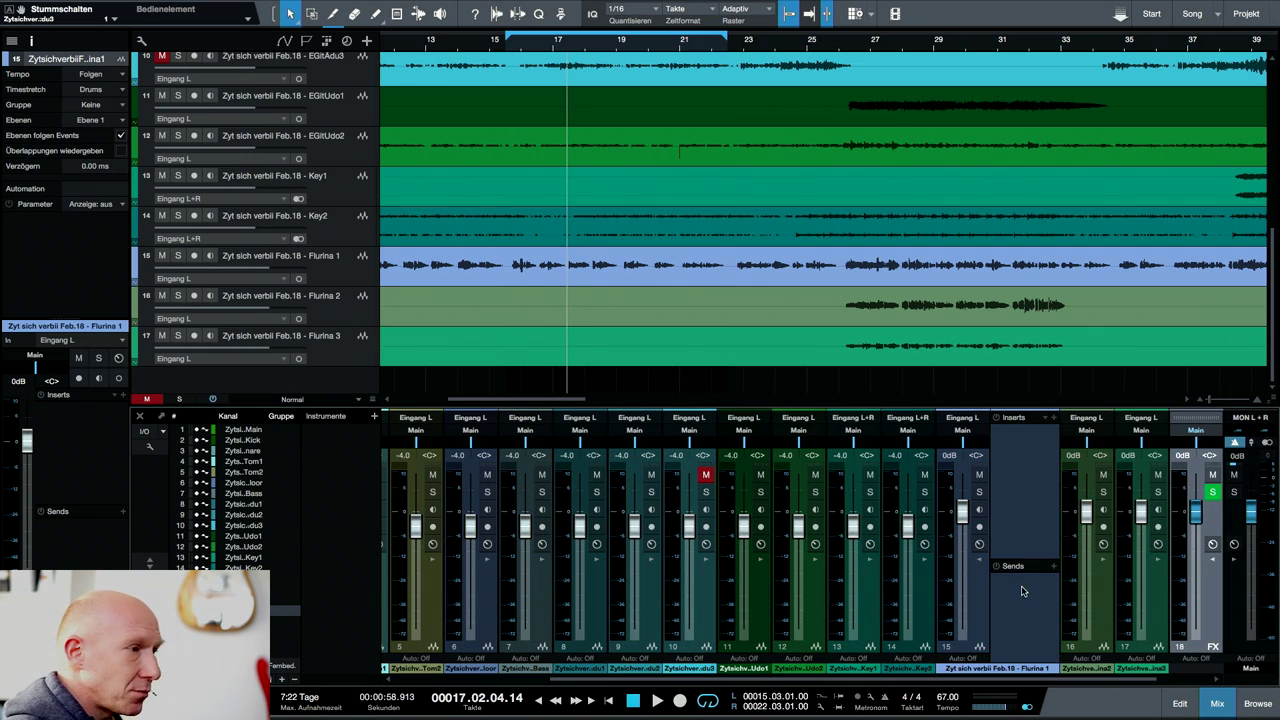
scroll(1117, 609, "right", 1)
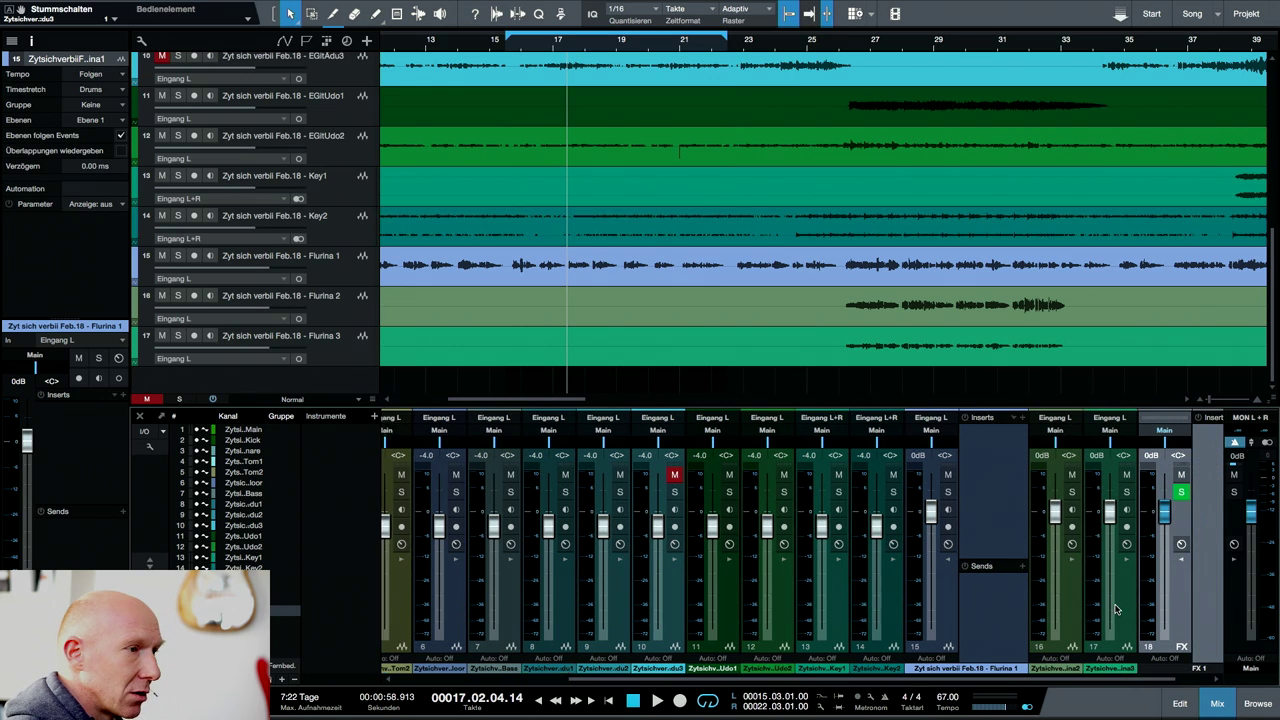
scroll(1117, 609, "right", 1)
double_click(1172, 668)
type("Vocal Del")
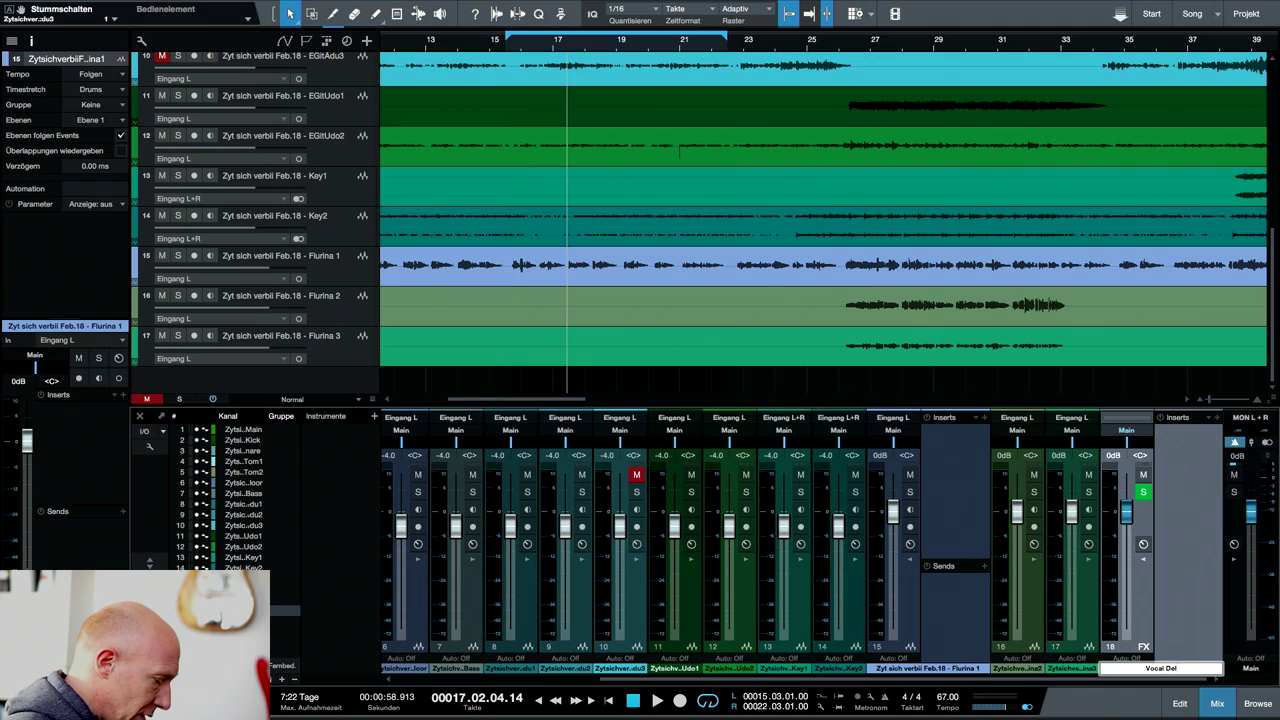
type("ay")
key("Return")
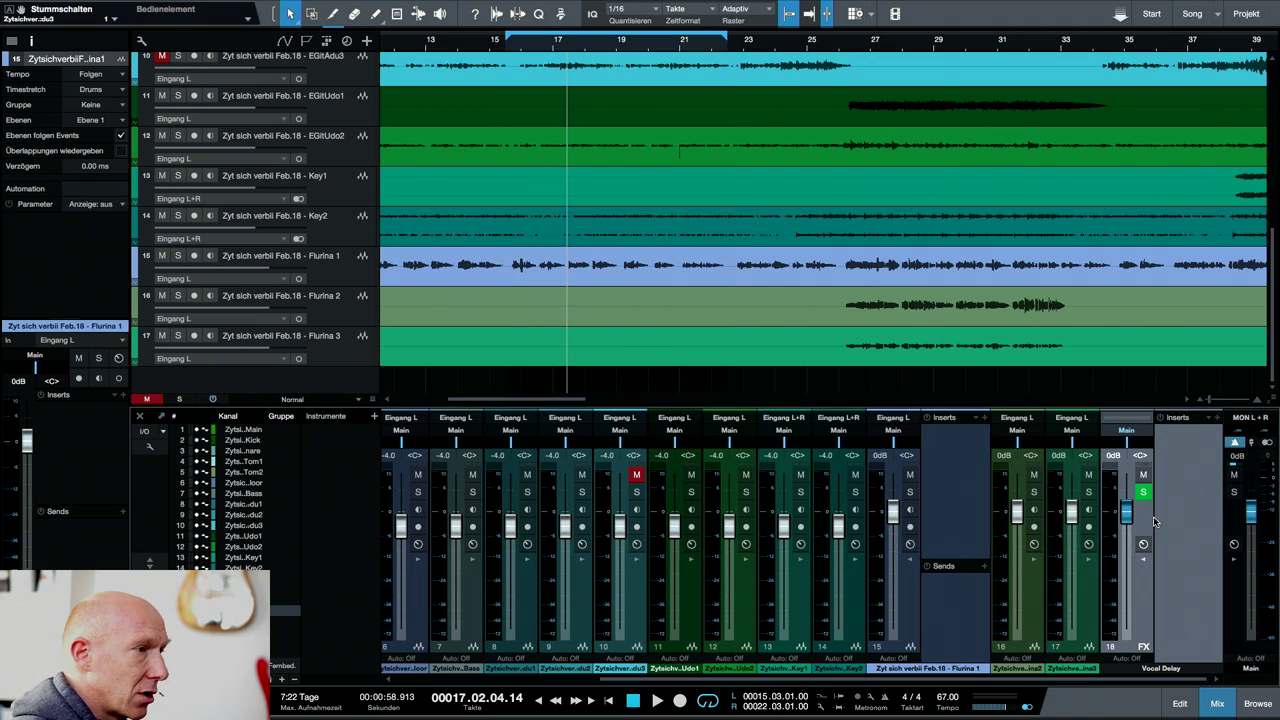
Step: Insert the PreSonus Beat Delay plug-in on the Vocal Delay channel and move its window to a free area
left_click(1214, 419)
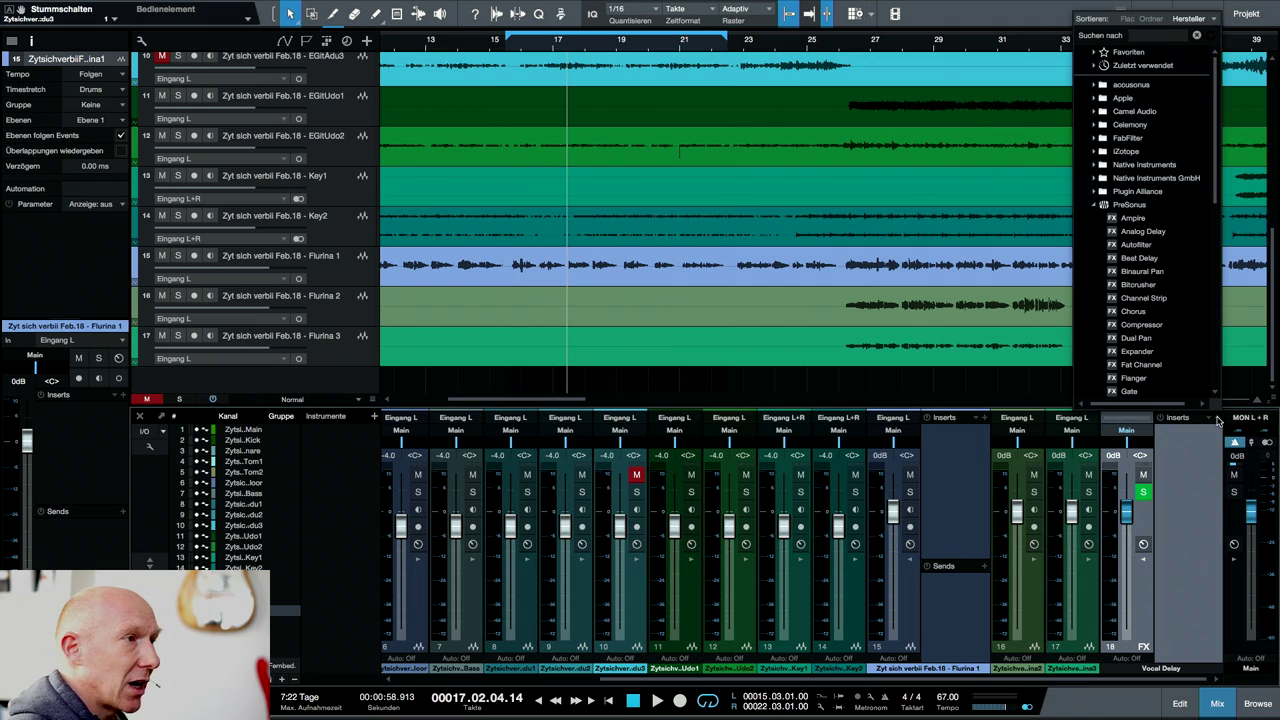
left_click(1153, 259)
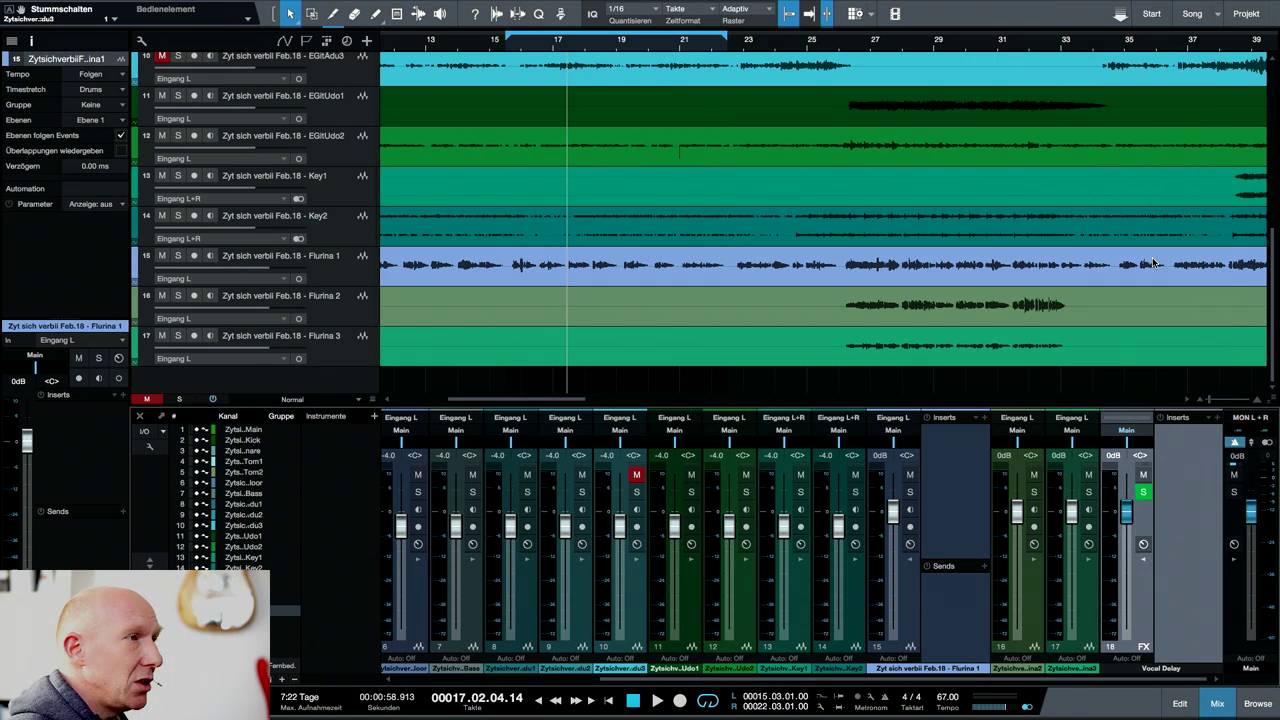
left_click_drag(757, 161, 820, 276)
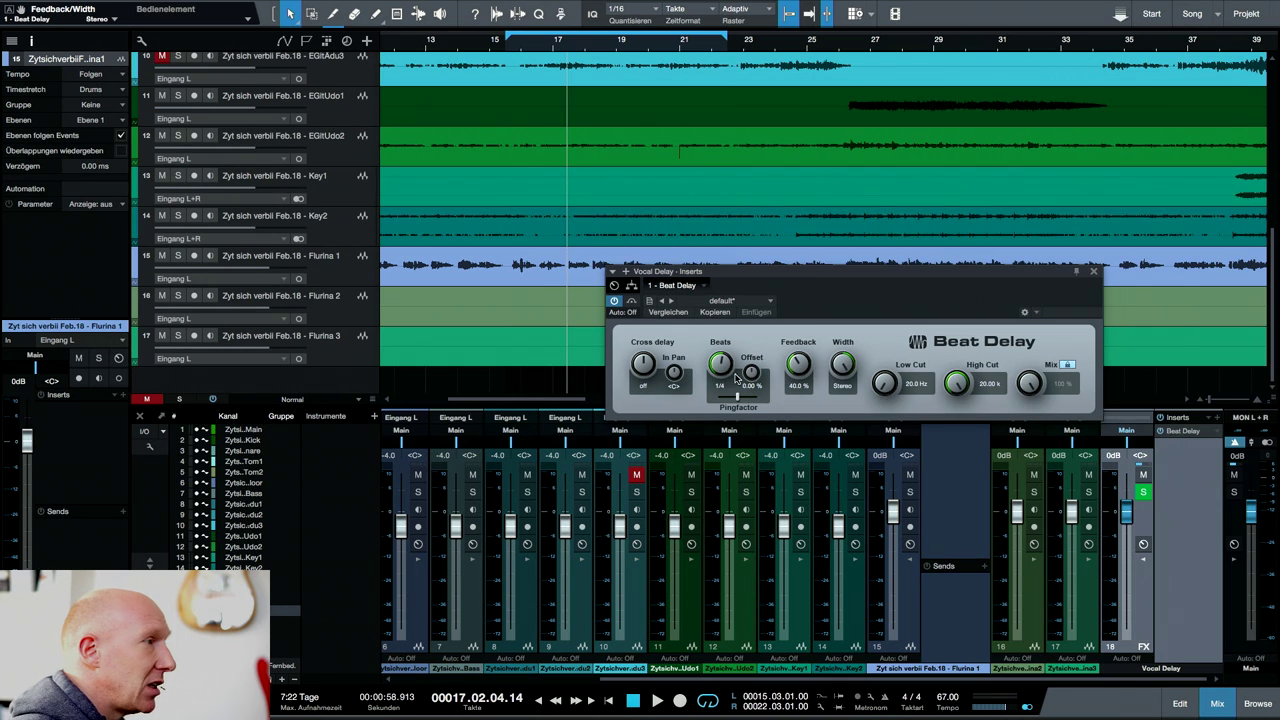
Step: Set the Beat Delay's beats to 1/16 and its cross delay to R 50 ms, and close the plug-in
scroll(720, 368, "down", 1)
mouse_move(720, 368)
left_mouse_down()
mouse_move(728, 402)
mouse_move(722, 379)
left_mouse_up()
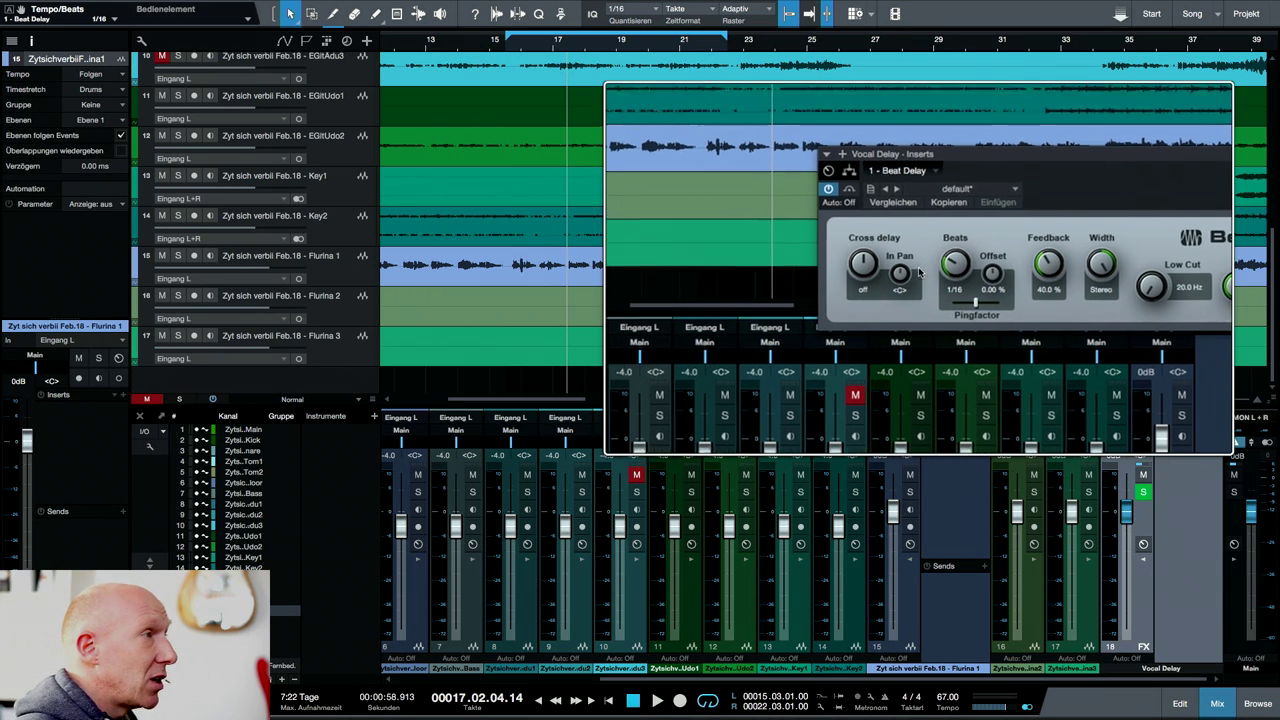
left_click_drag(918, 272, 920, 272)
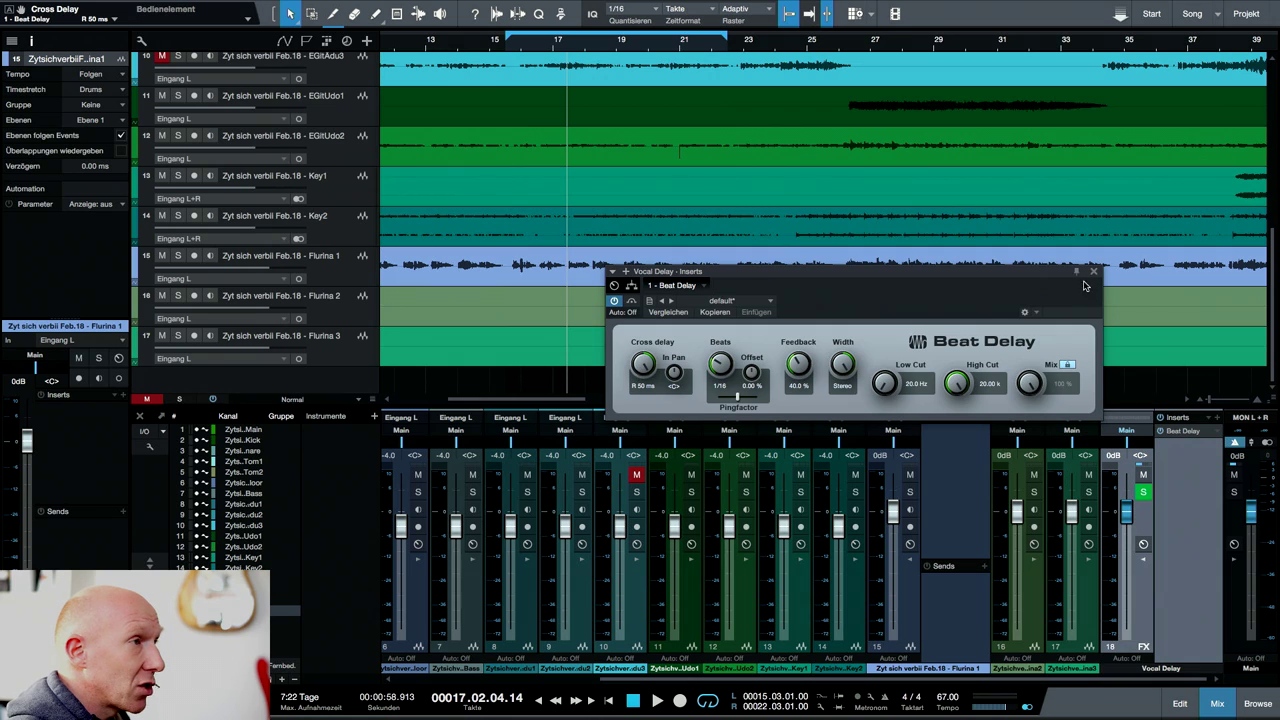
left_click(1094, 271)
Step: Add a send to Vocal Delay on the soloed vocal channel 15 and audition it
left_click(910, 492)
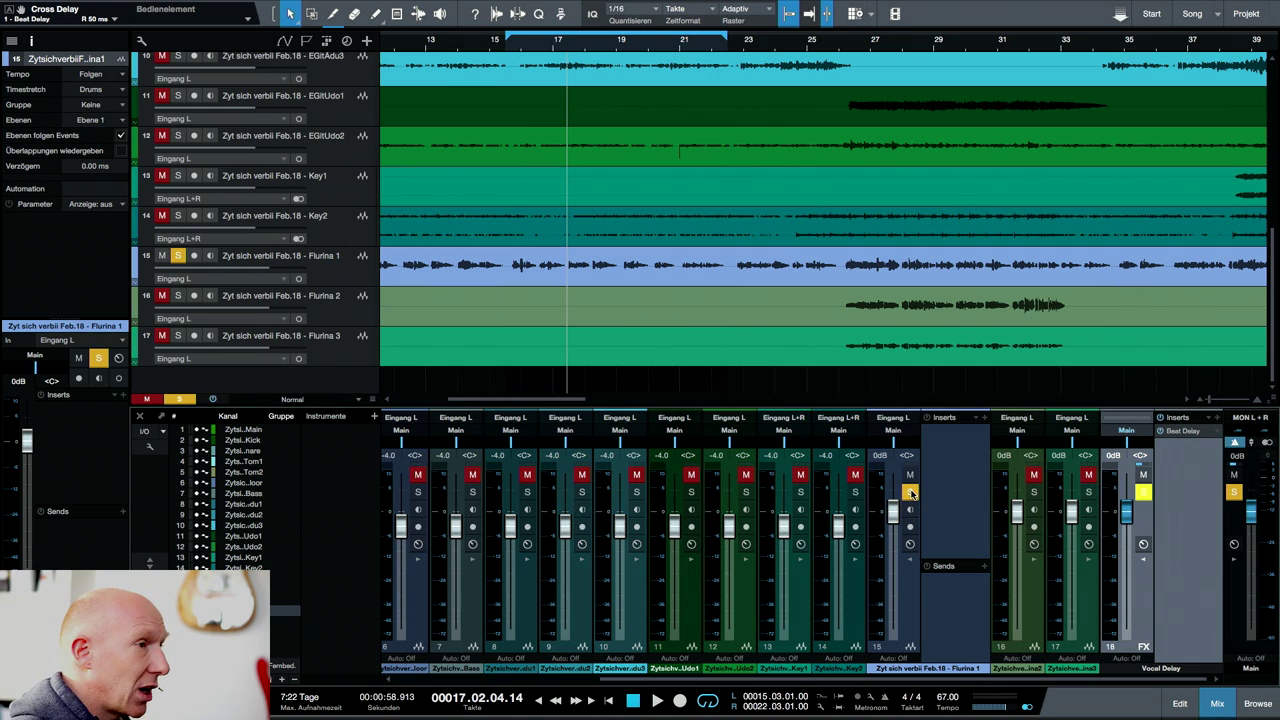
left_click(984, 566)
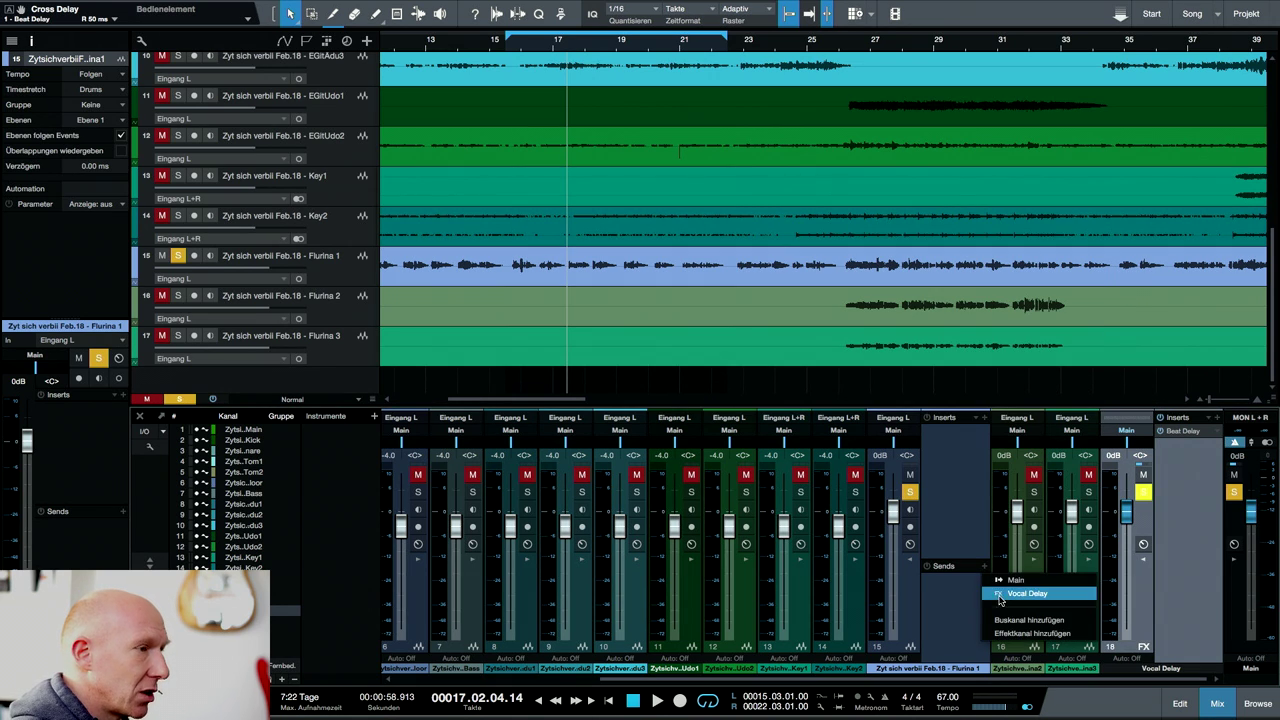
left_click(1013, 596)
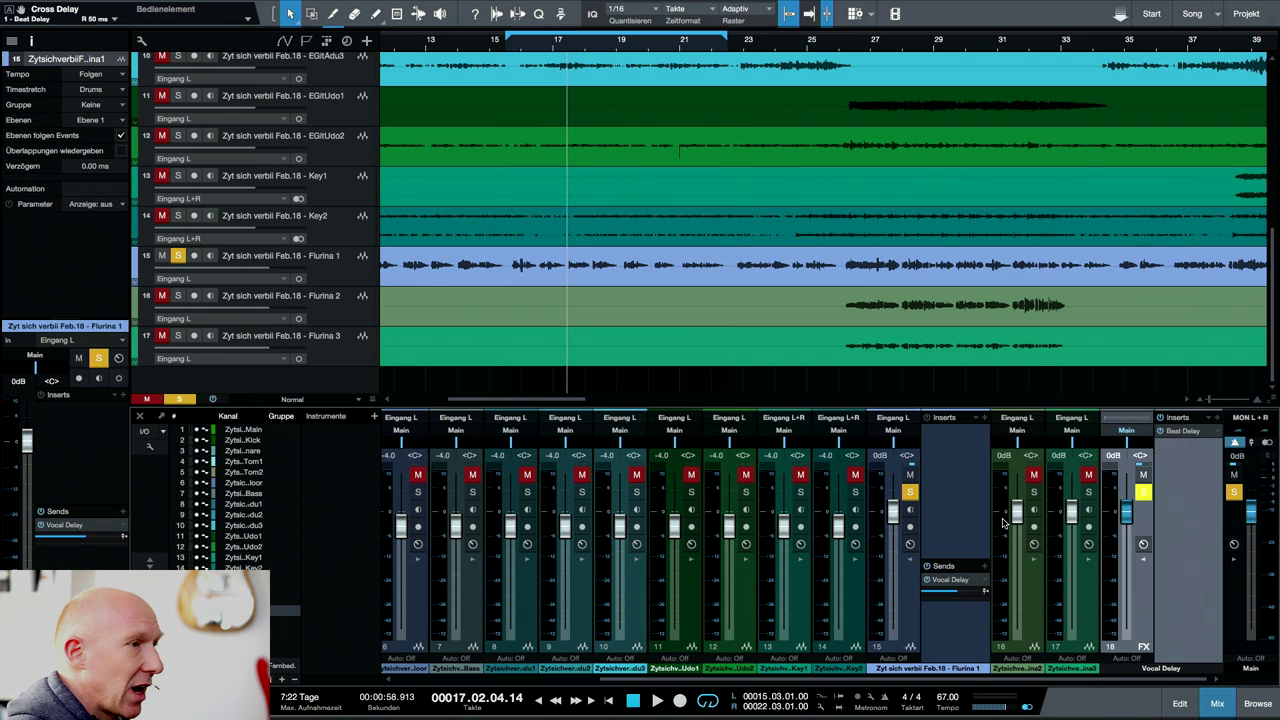
key("space")
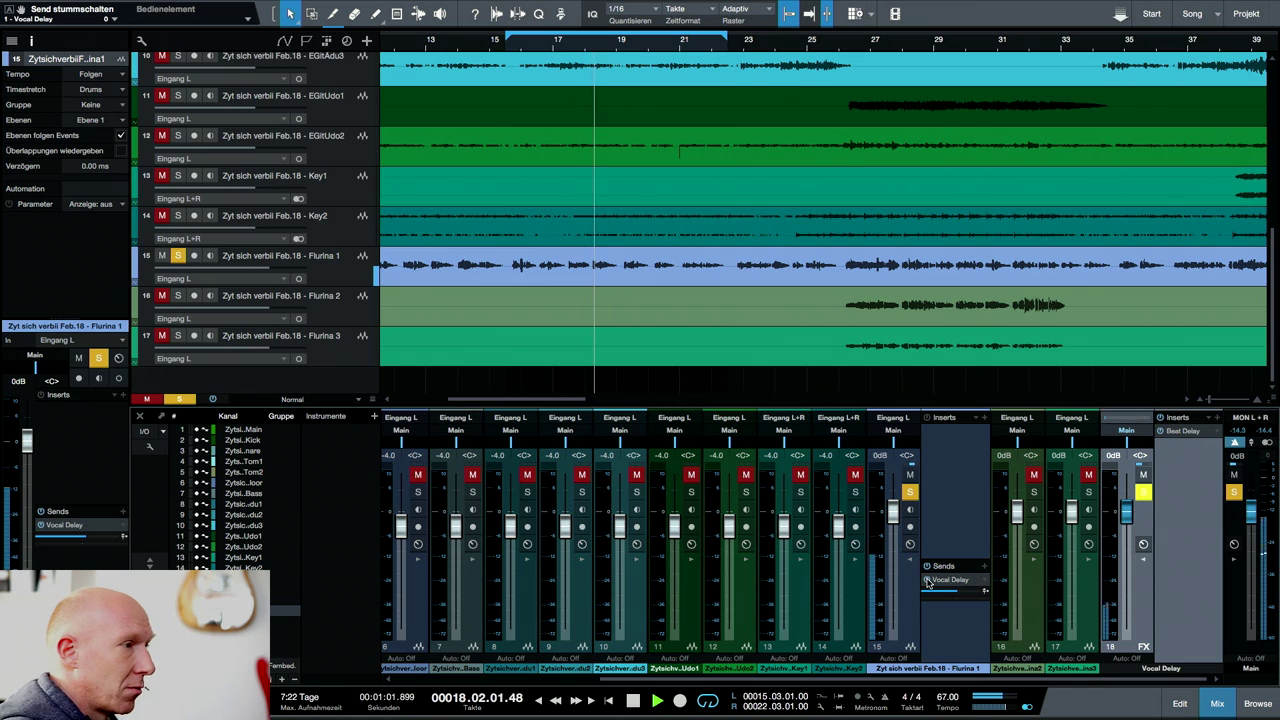
key("space")
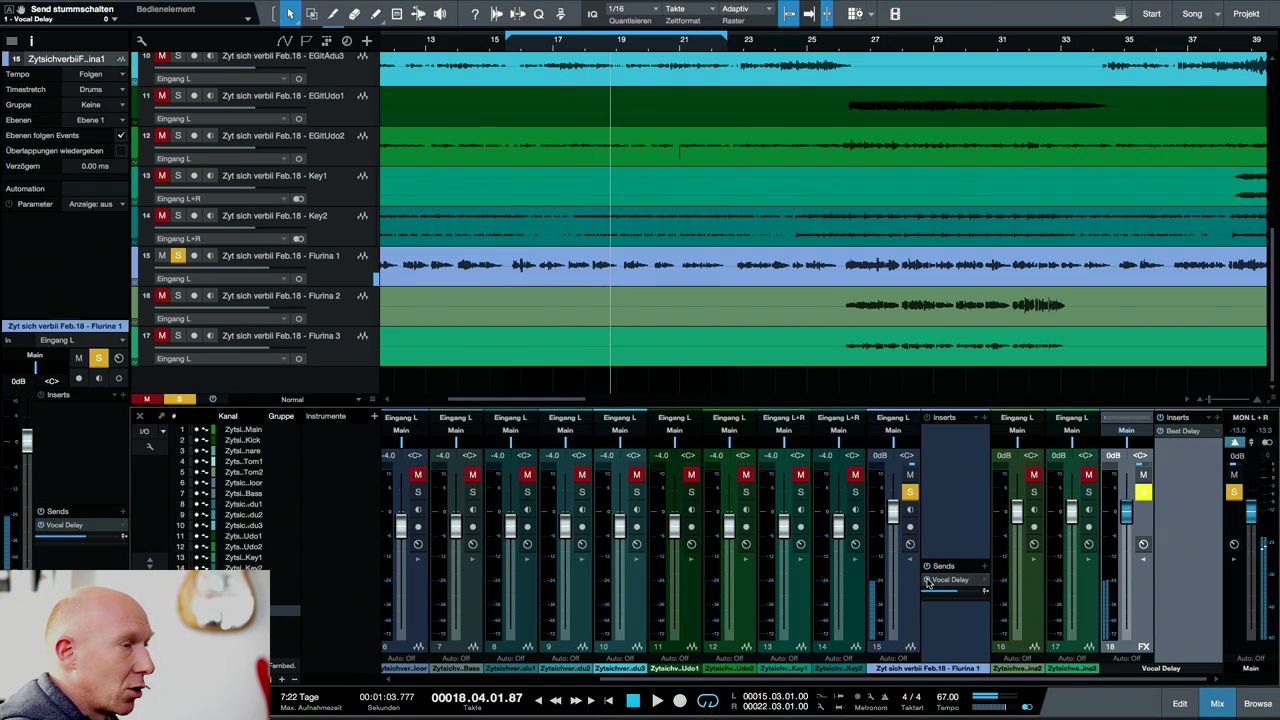
Step: Reopen the Beat Delay on the Vocal Delay channel and set its feedback to 0%
left_click(1185, 432)
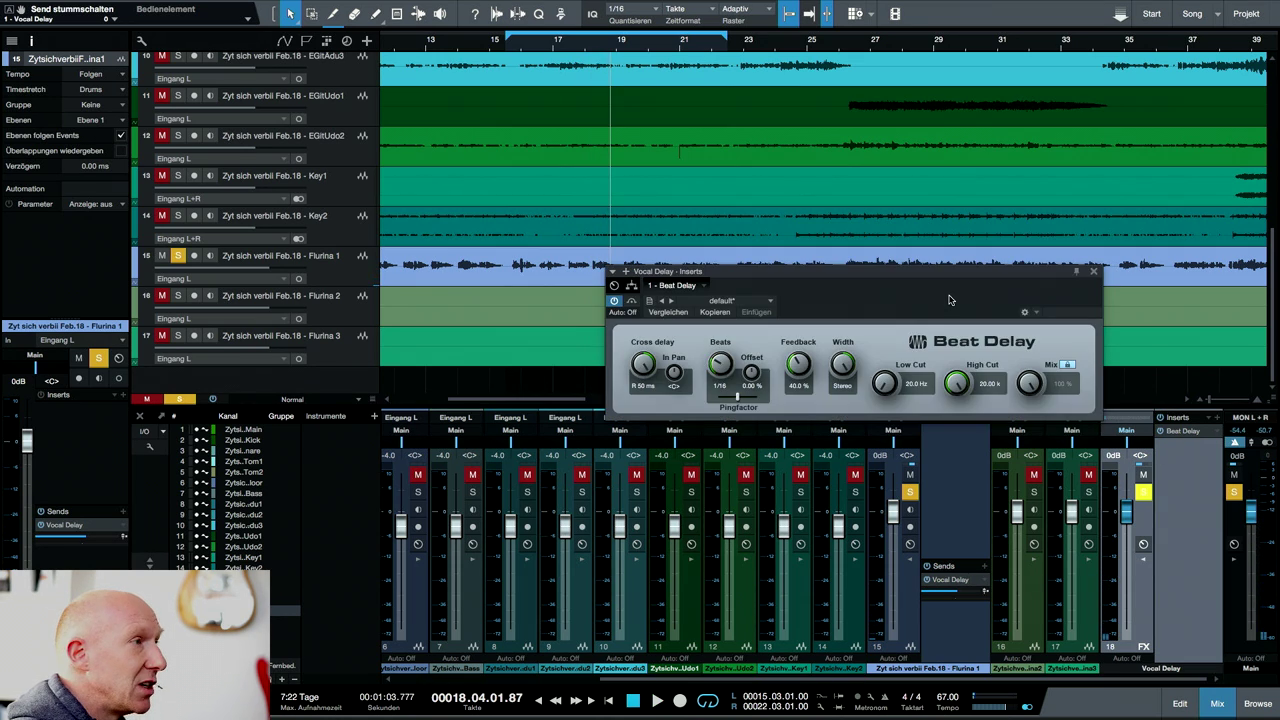
left_click_drag(900, 280, 896, 272)
left_click_drag(797, 383, 800, 393)
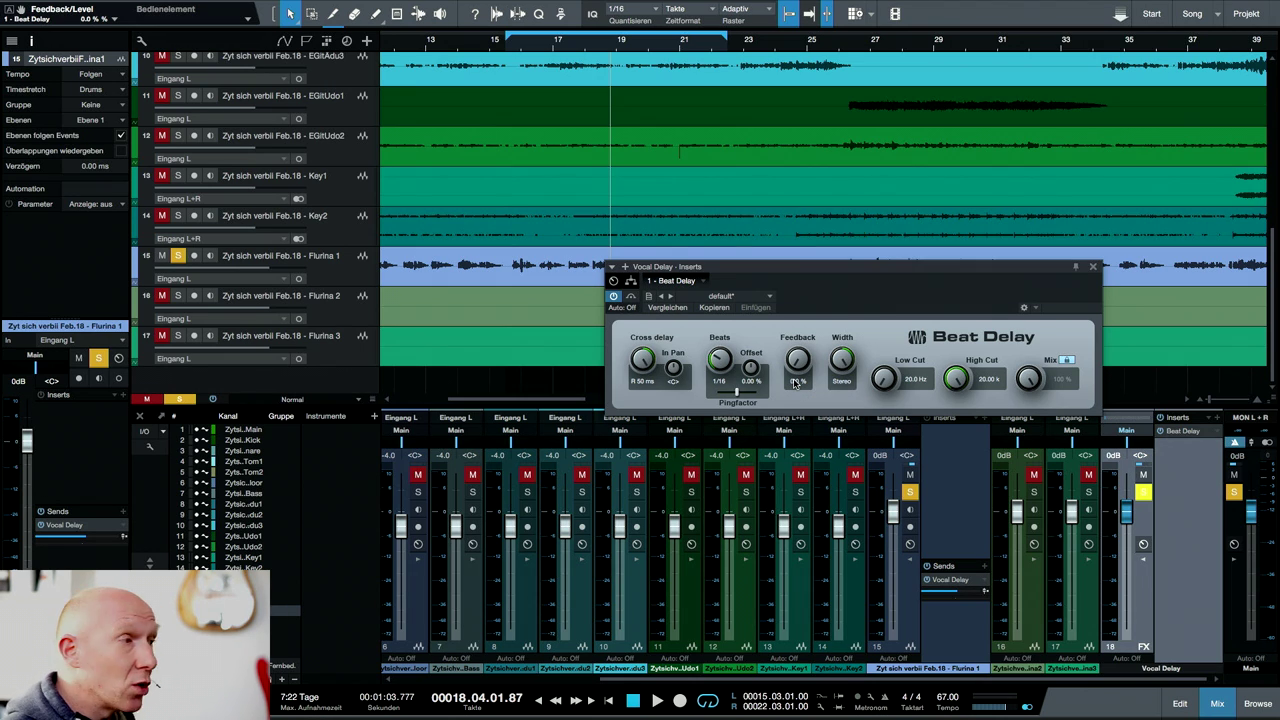
Step: Set the Beat Delay's low cut to 200 Hz and high cut to 3500 Hz, and close the plug-in
left_click(912, 379)
type("200")
key("Return")
left_click(985, 379)
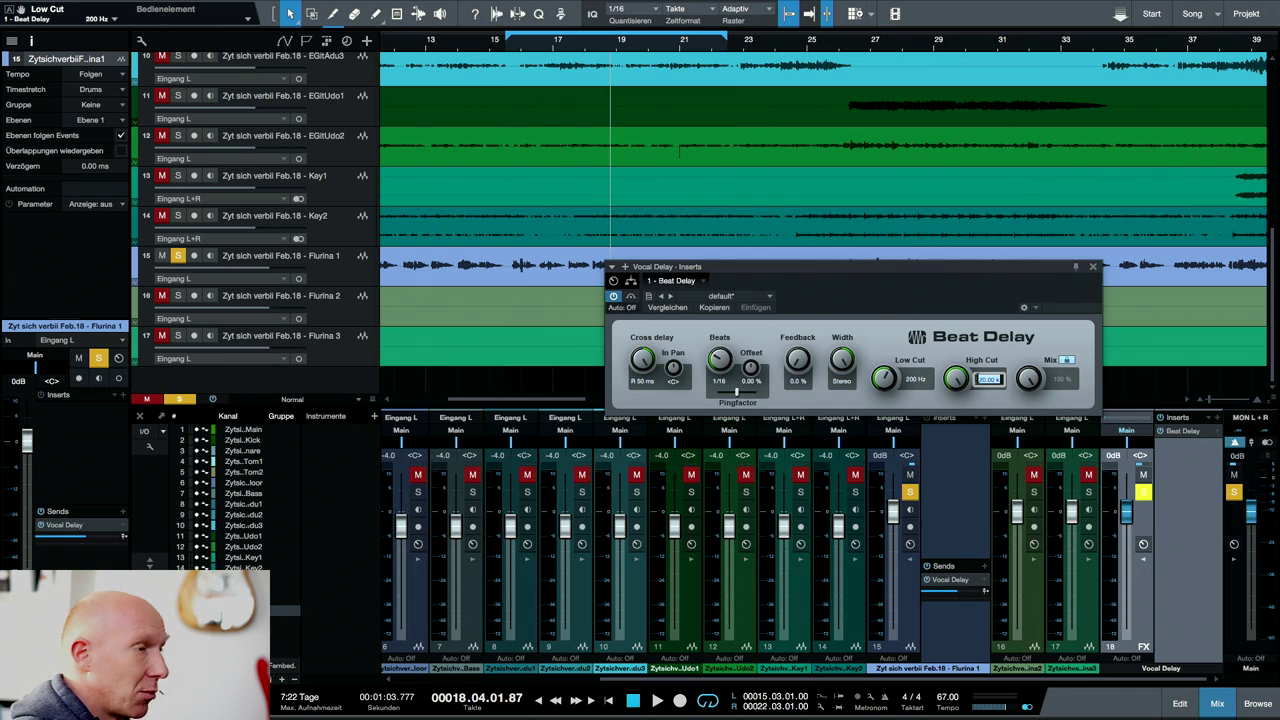
type("3500")
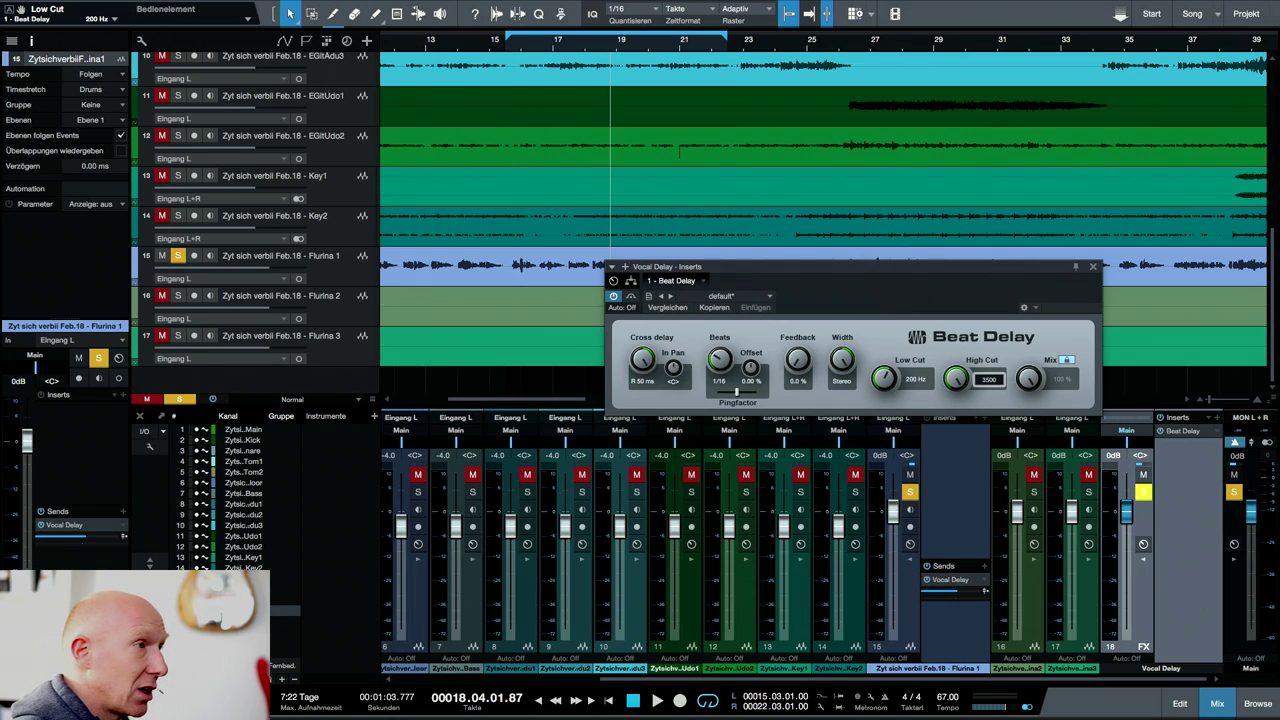
key("Return")
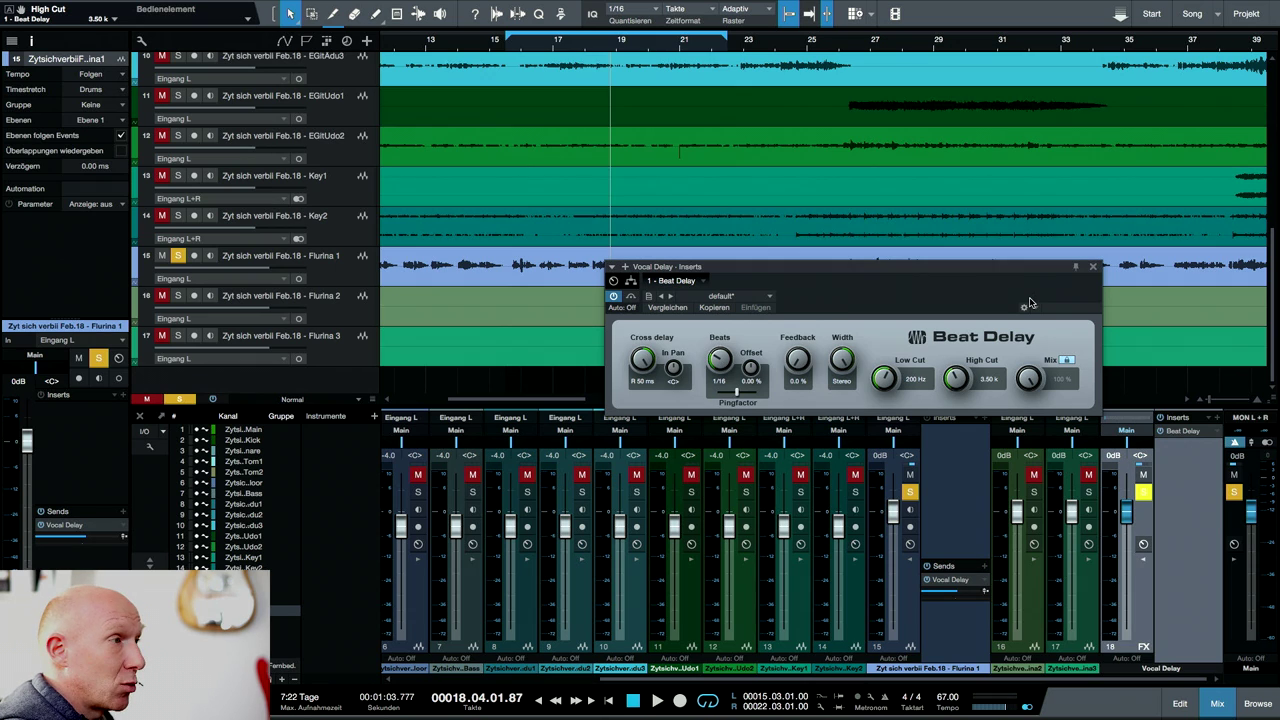
left_click(1093, 267)
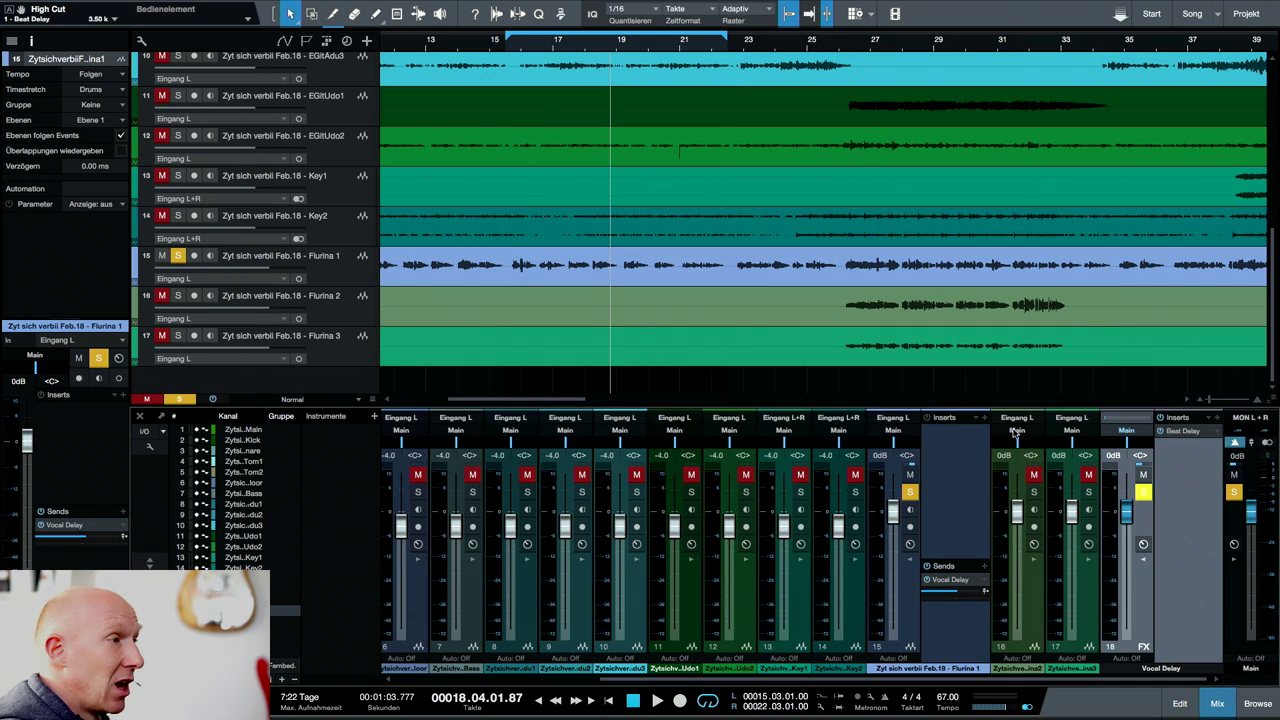
Step: Take vocal channel 15 out of solo and listen to the delay signal on its own
left_click(909, 492)
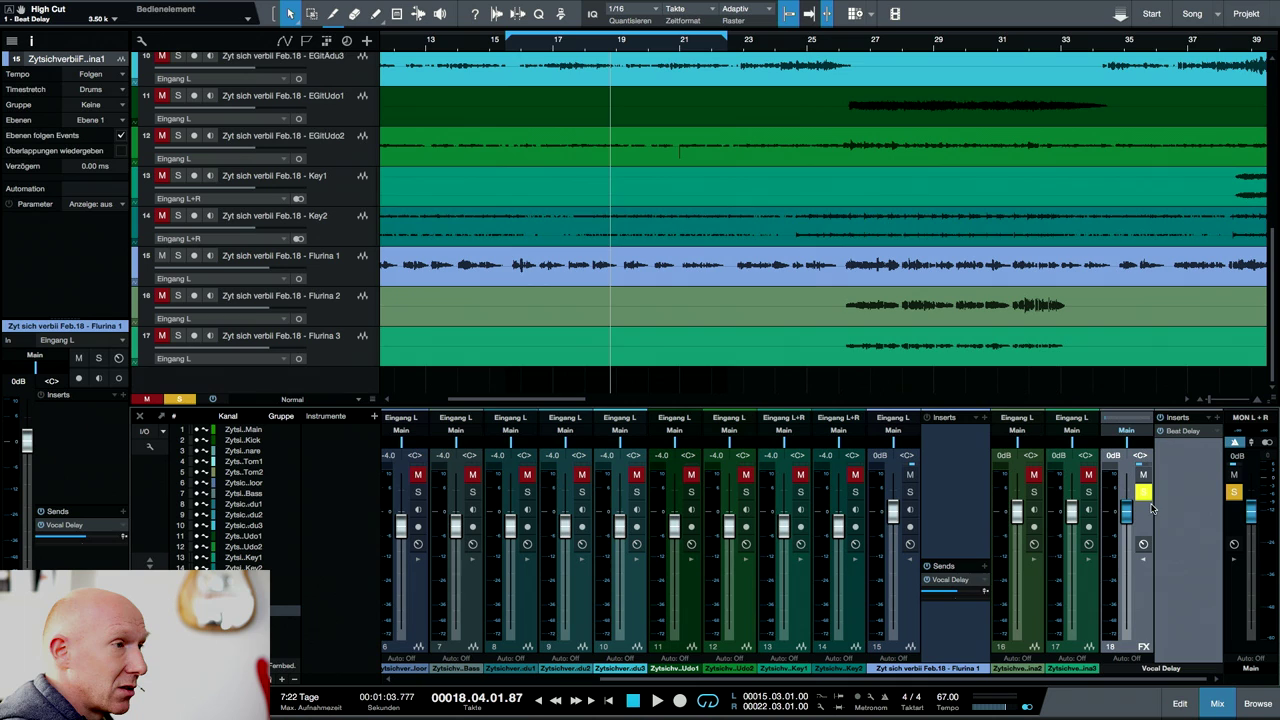
key("space")
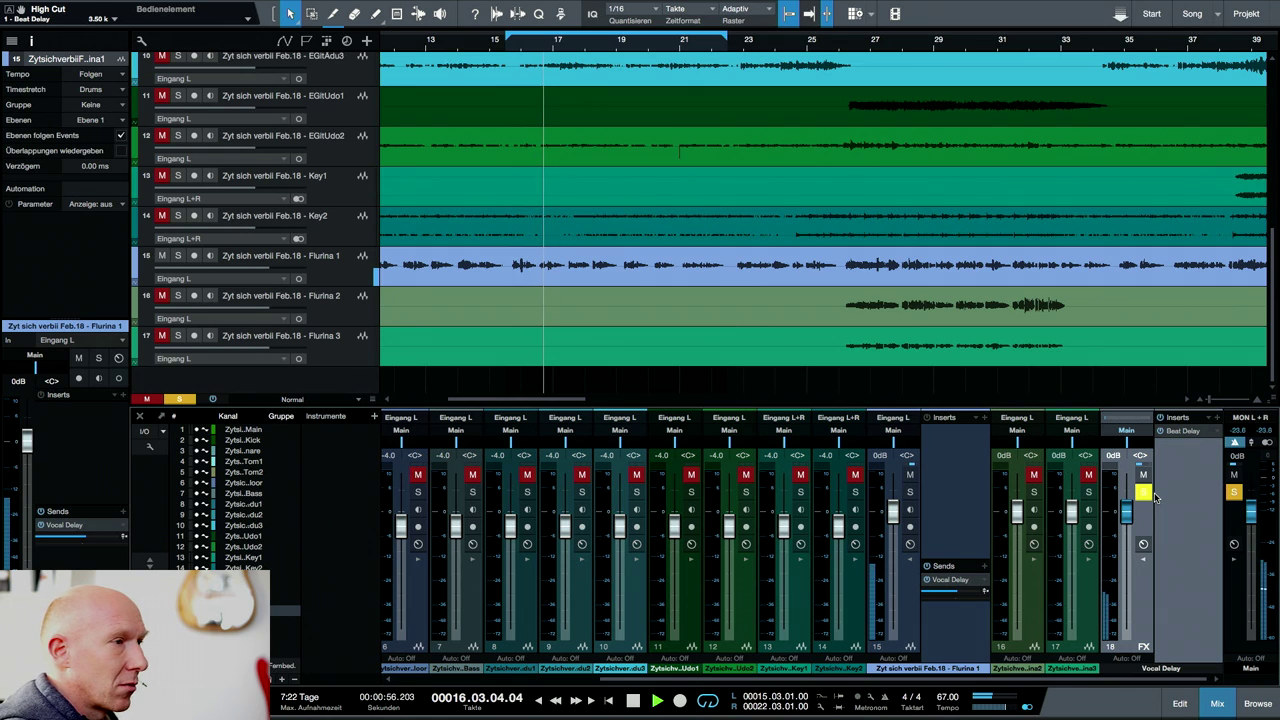
key("space")
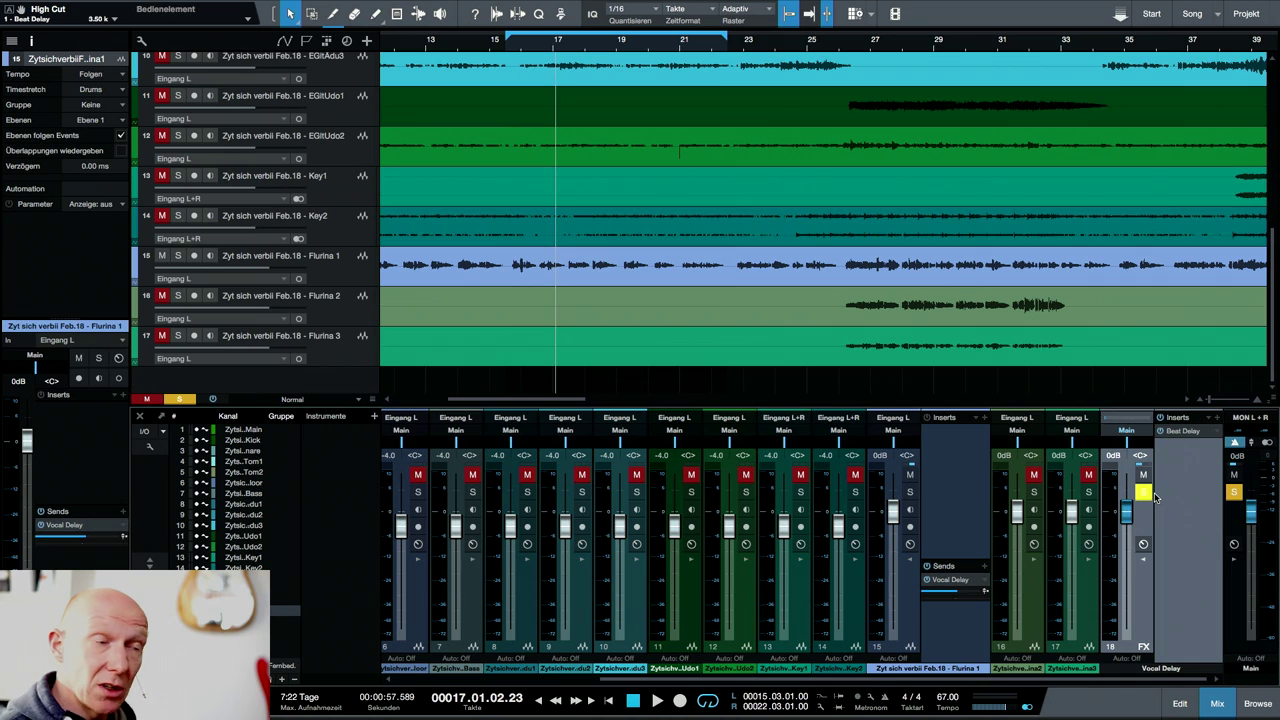
Step: Solo vocal channel 15 again and listen to the vocal together with its delay
left_click(909, 492)
key("space")
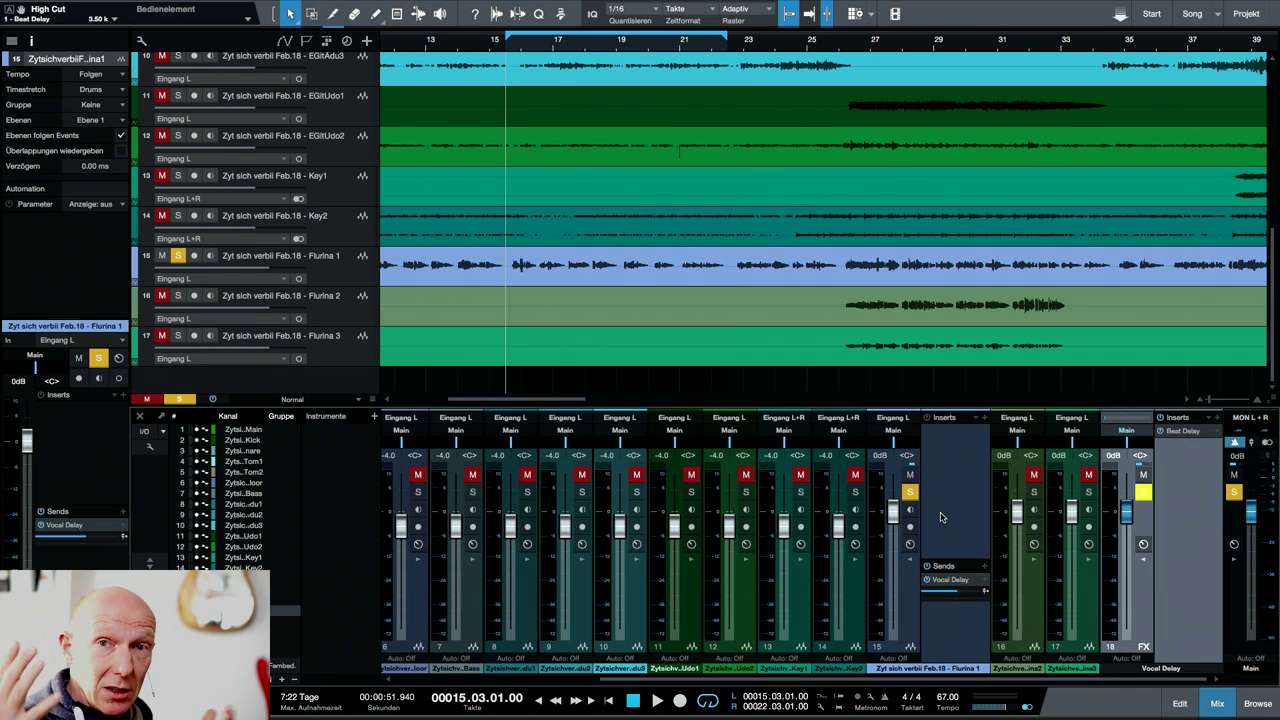
key("space")
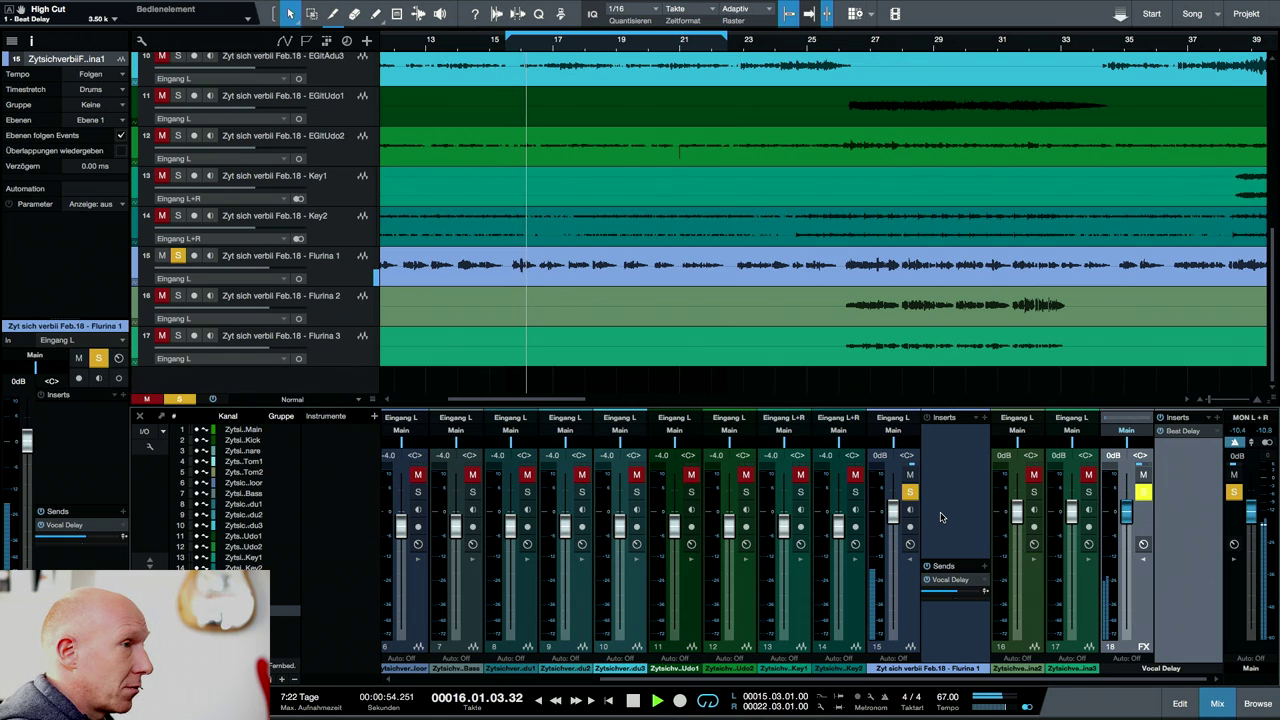
key("space")
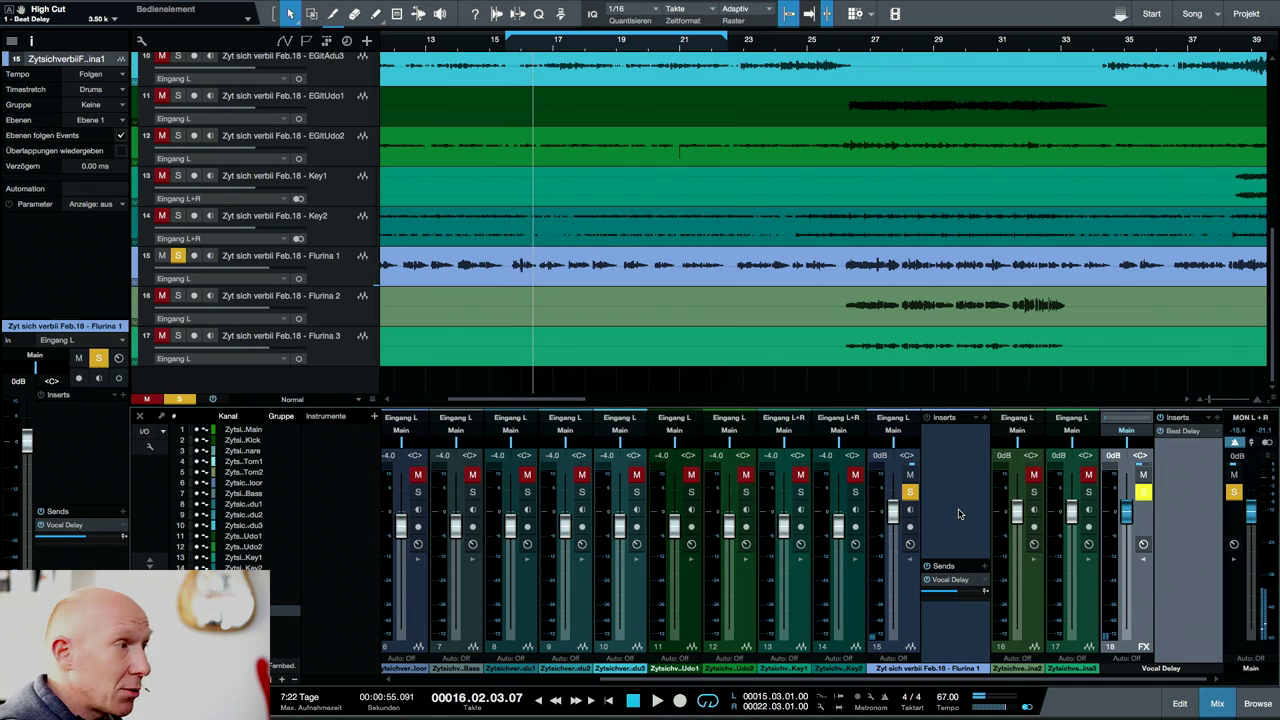
Step: Clear all solos and, playing the mix from the loop start, raise the Vocal Delay fader from silence to -6.3 dB
left_click(186, 400)
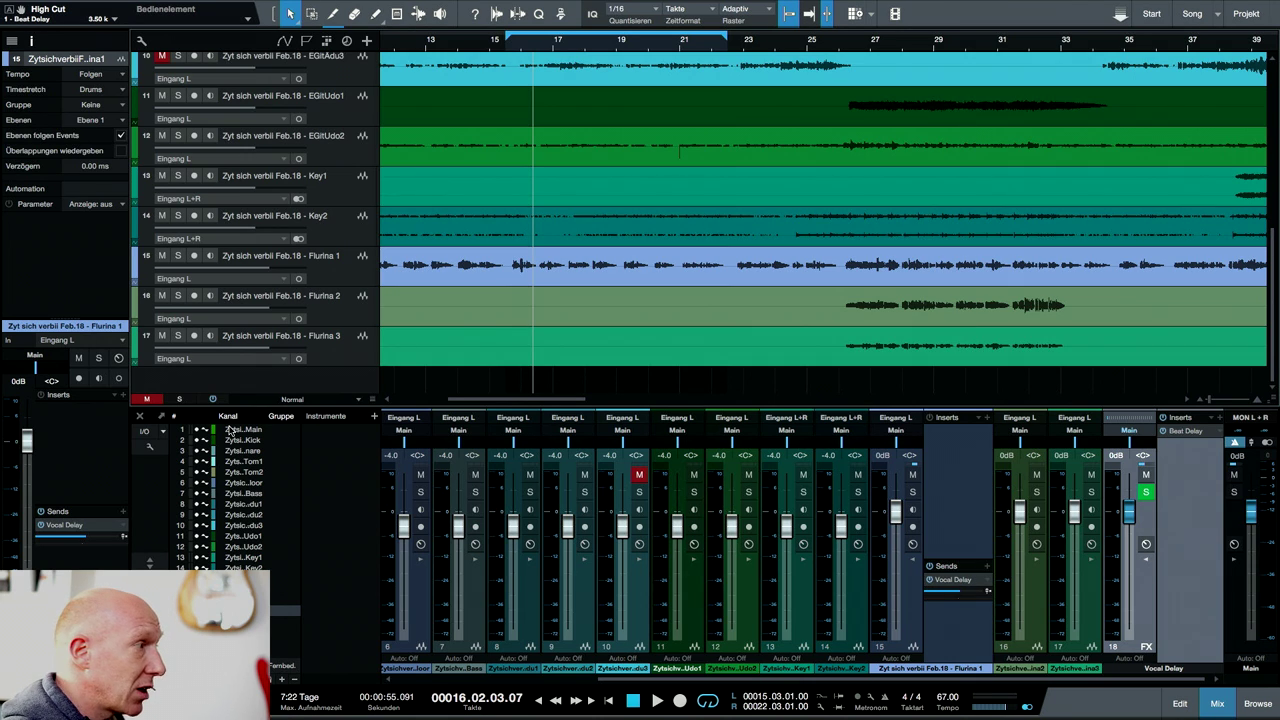
key("KP_1")
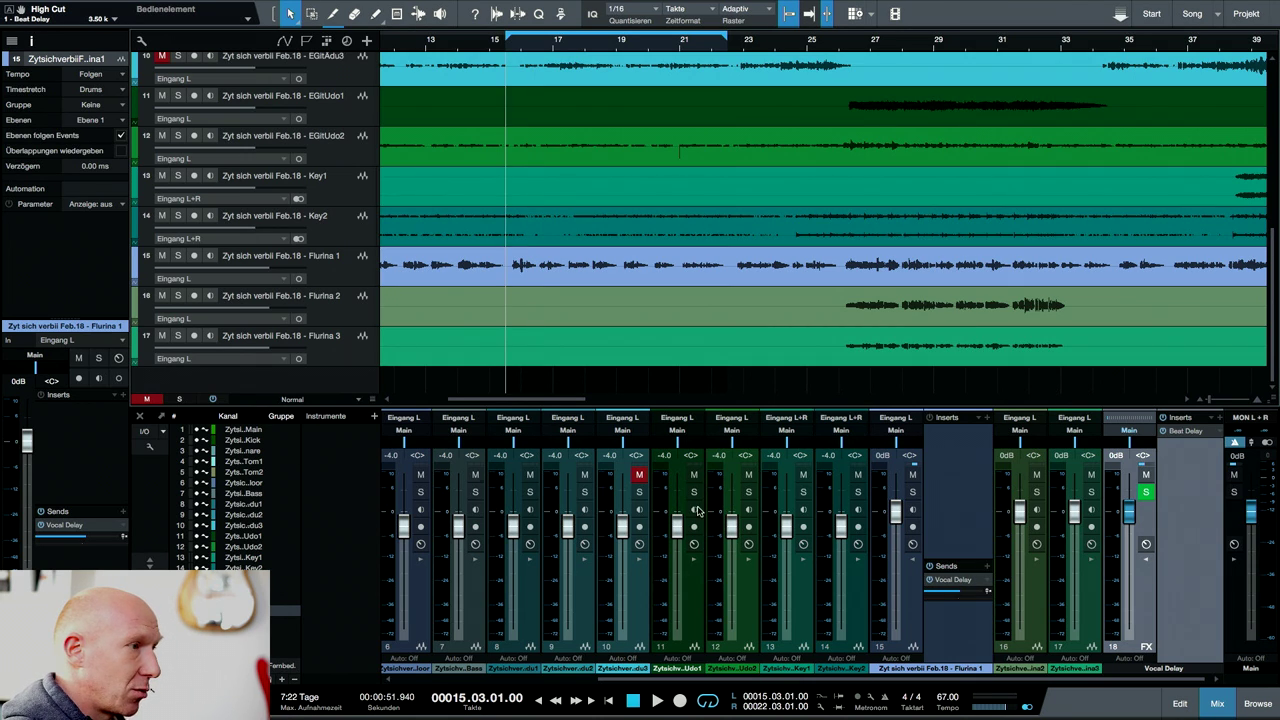
left_click_drag(1127, 516, 1130, 683)
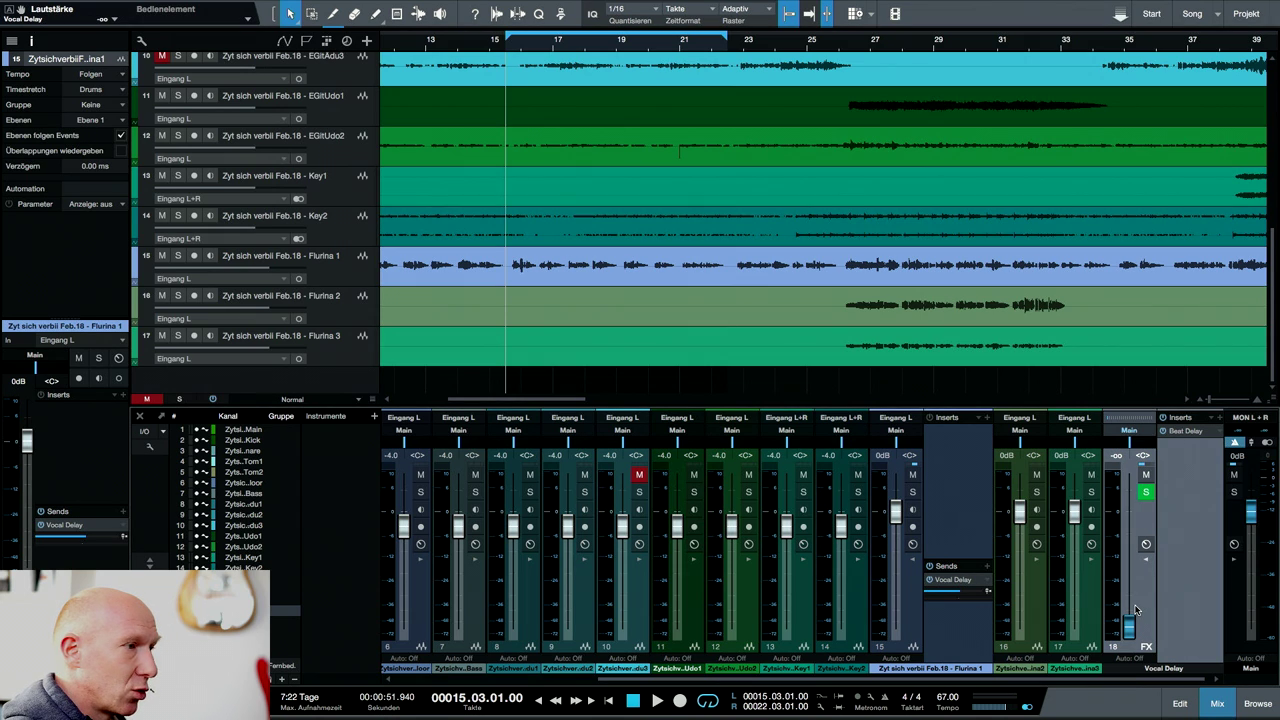
key("space")
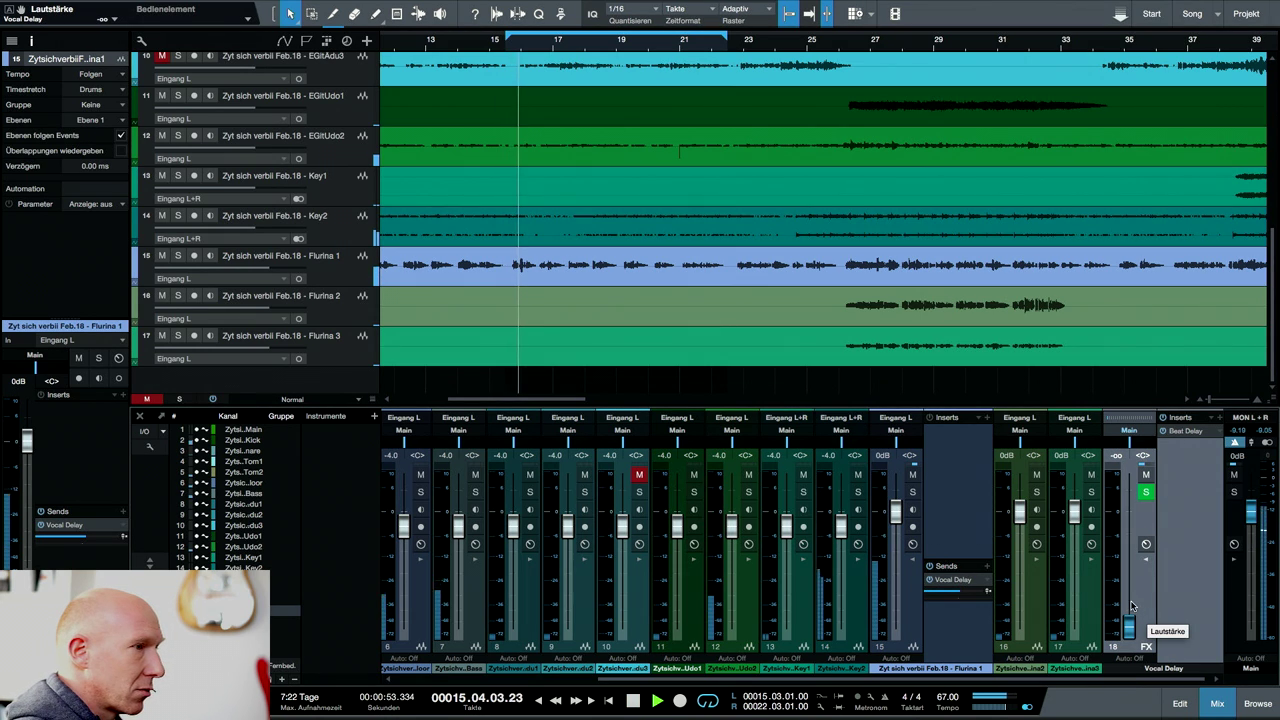
left_click_drag(1132, 622, 1129, 541)
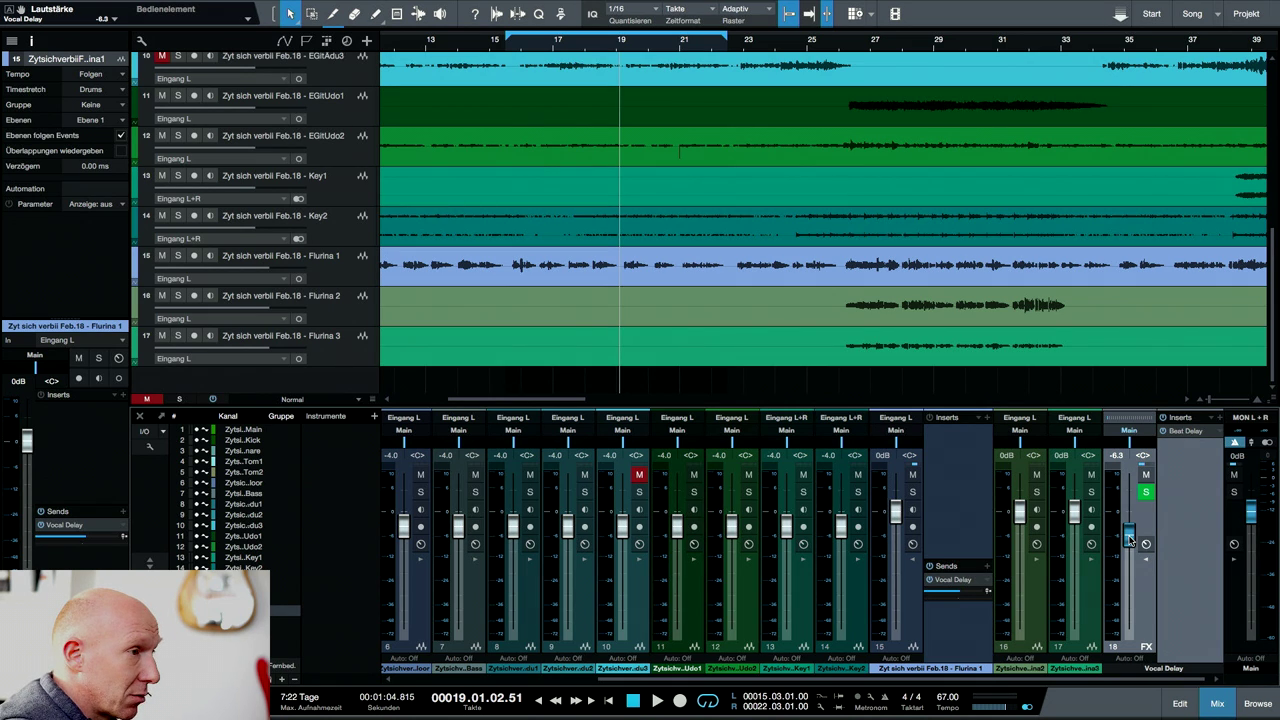
Step: Compare the full mix with and without the vocal's delay by toggling channel 15's Vocal Delay send during playback
key("space")
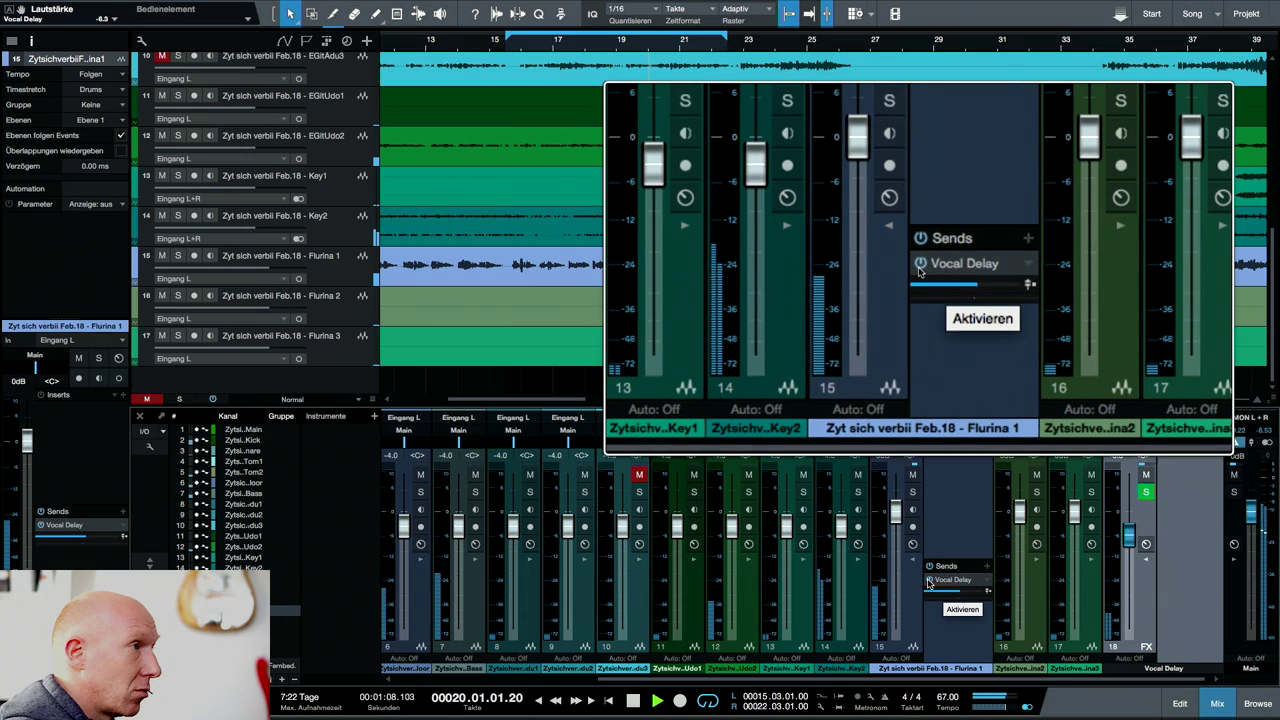
left_click(929, 581)
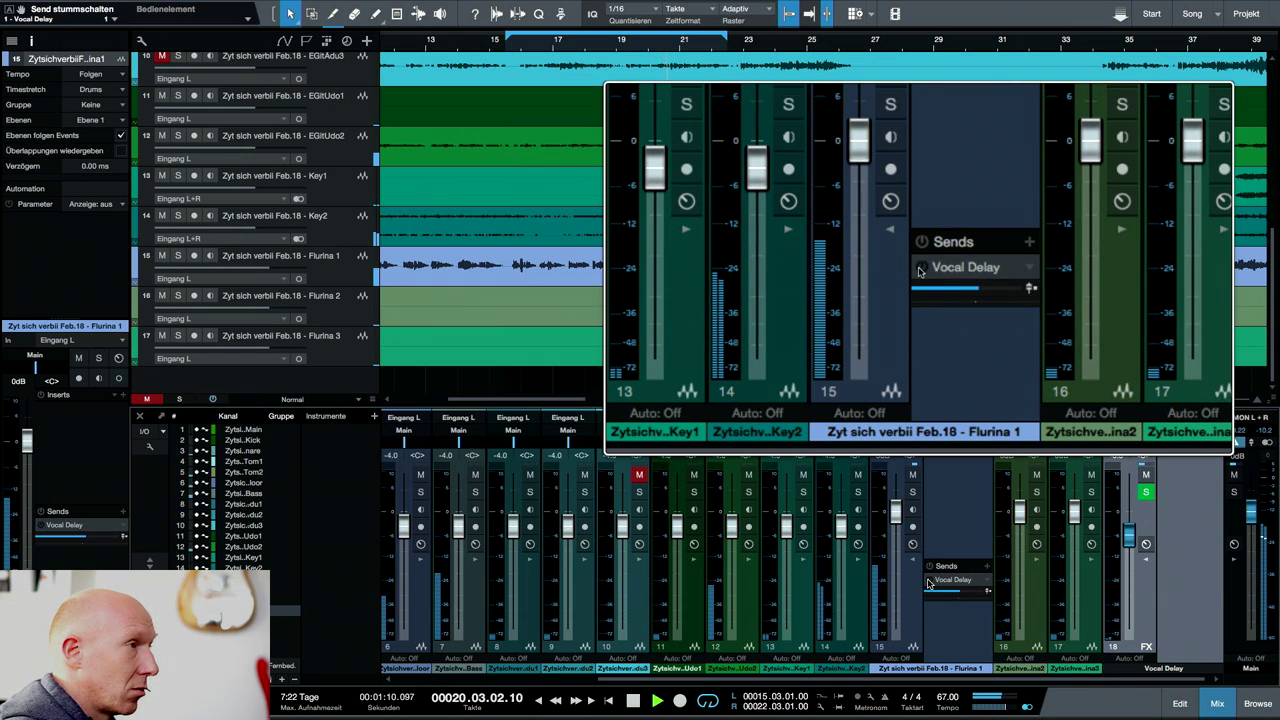
left_click(929, 581)
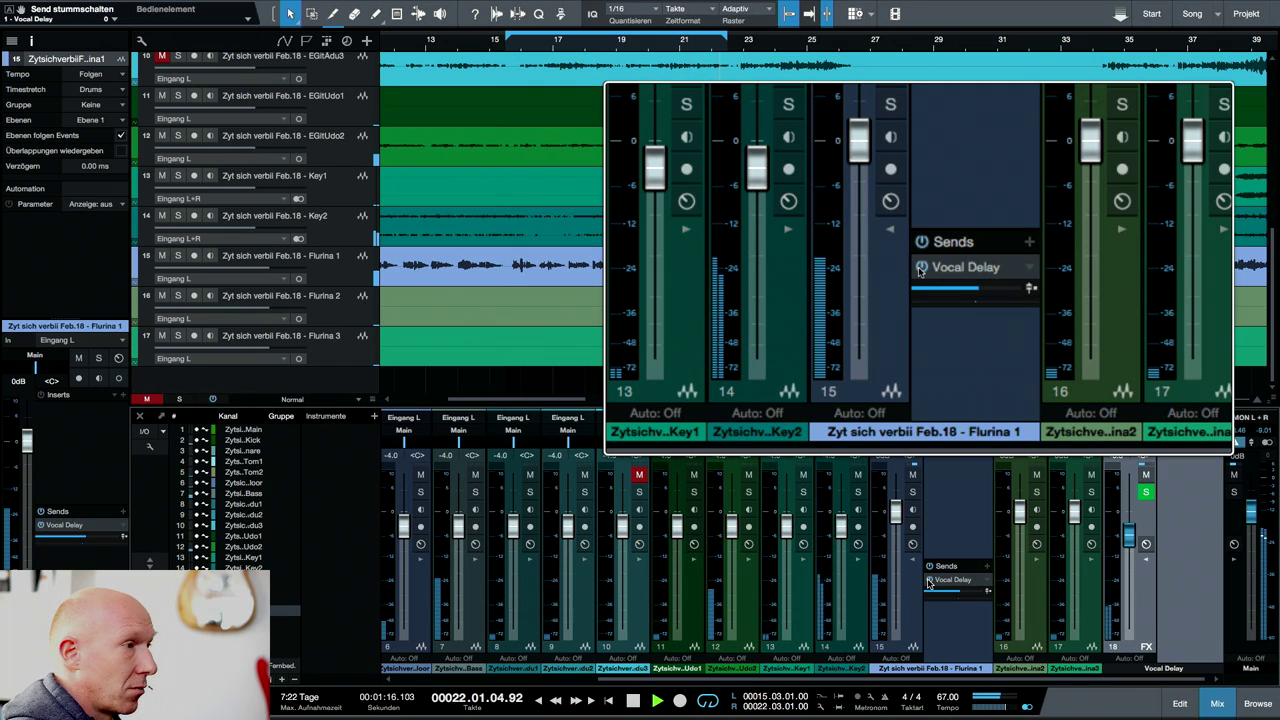
key("space")
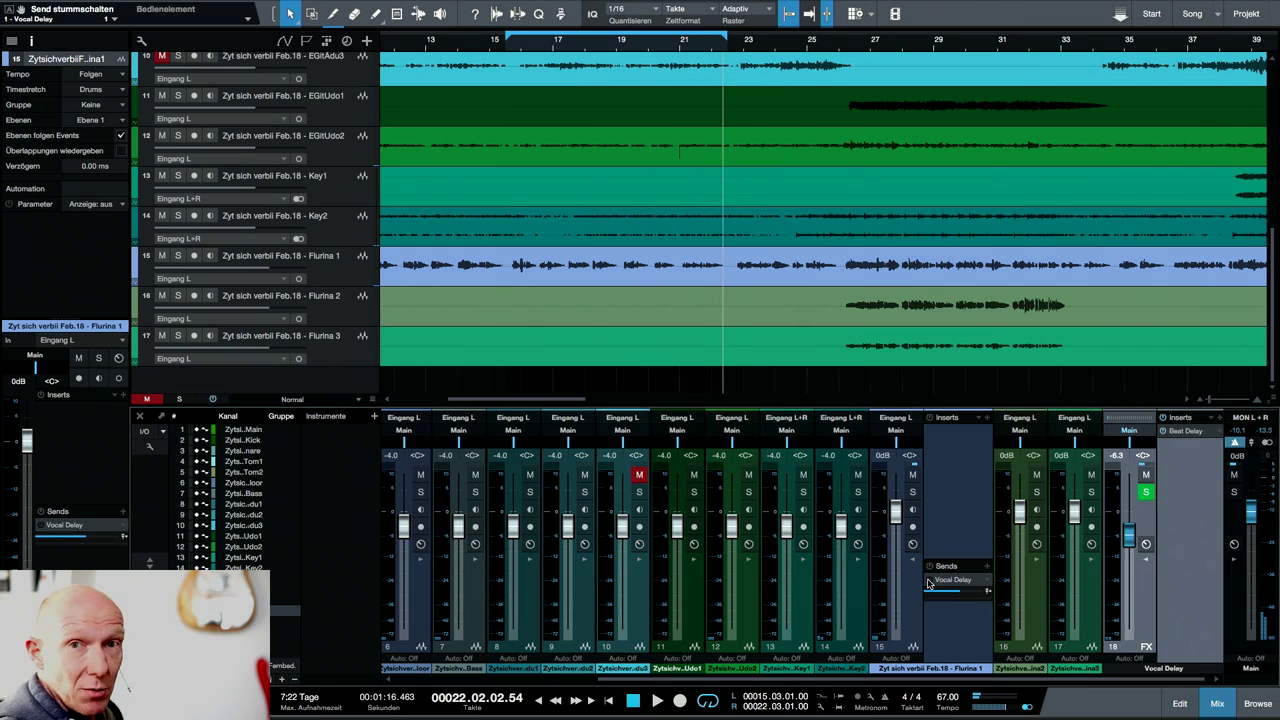